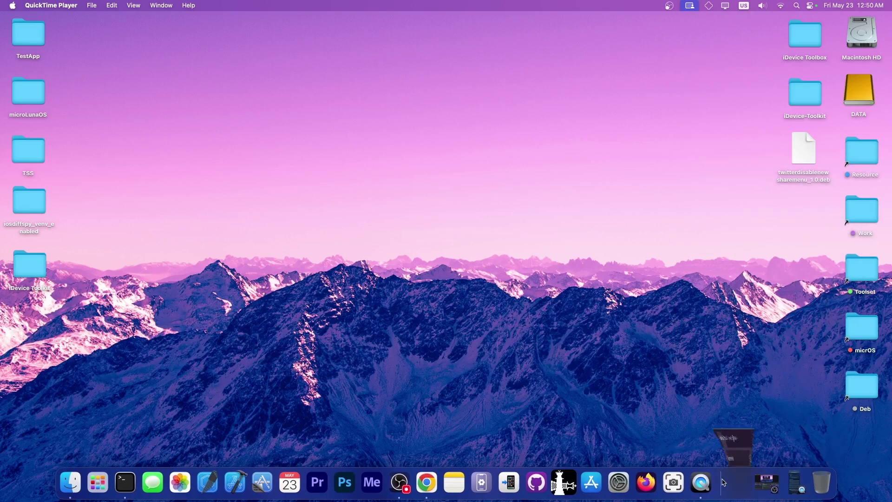
Step: Scroll the iDevice ToolKit IPA Download article past the compatibility chart to the v1.6.0 Tweak Injection entry, then switch to the iOS 18.5 X post
left_click(753, 484)
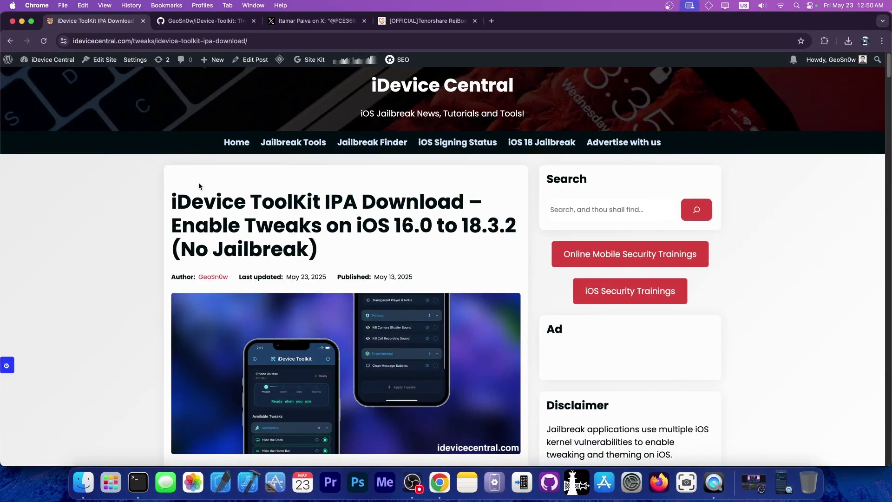
scroll(199, 183, "down", 10)
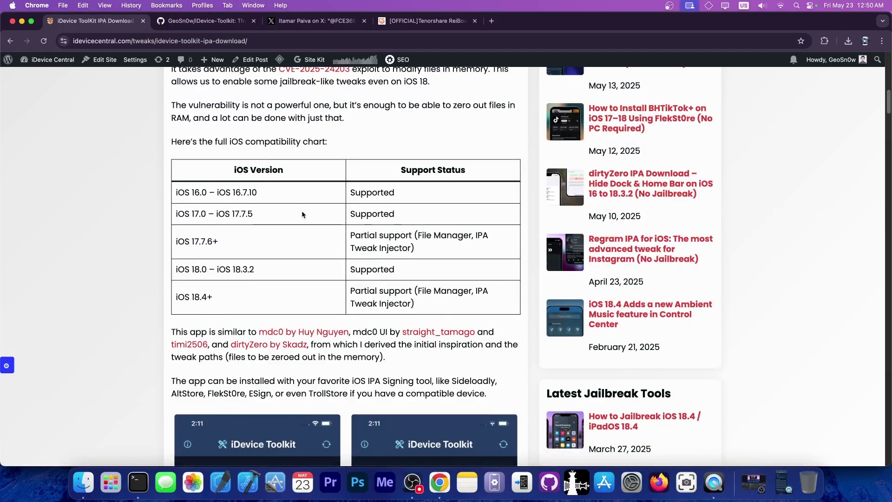
scroll(302, 210, "down", 7)
scroll(303, 214, "down", 10)
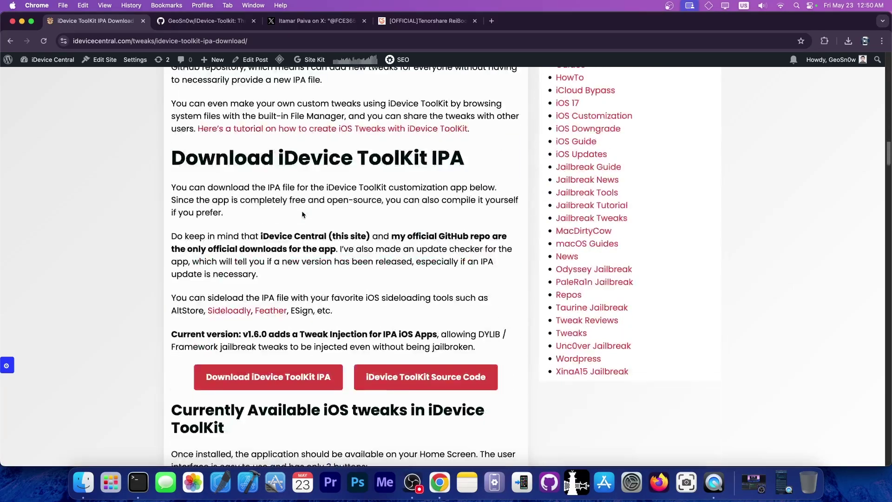
scroll(303, 215, "down", 15)
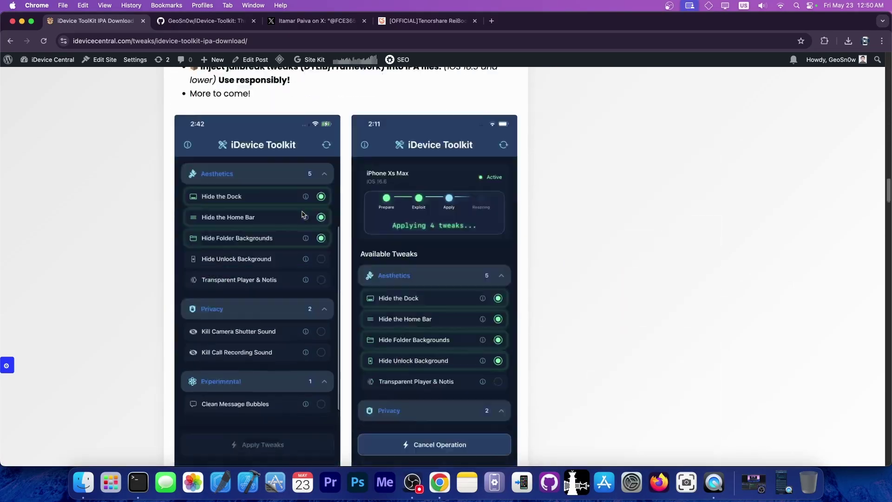
scroll(302, 214, "up", 8)
scroll(174, 136, "down", 5)
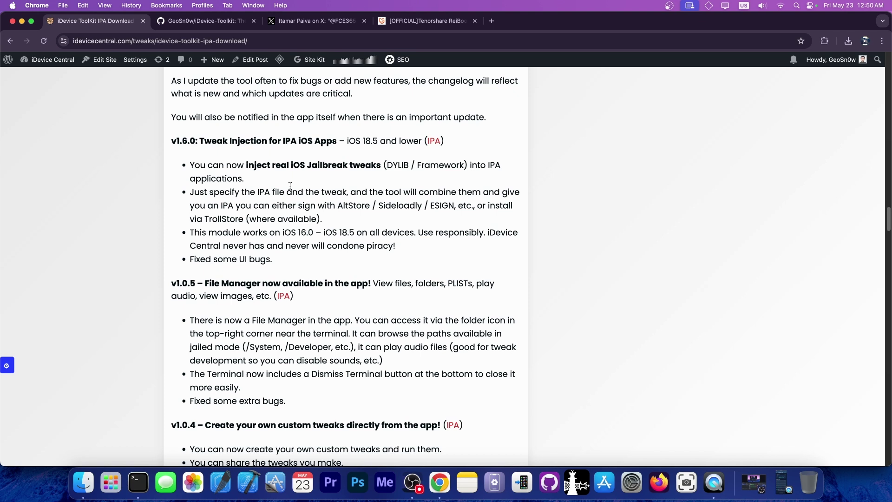
left_click(314, 21)
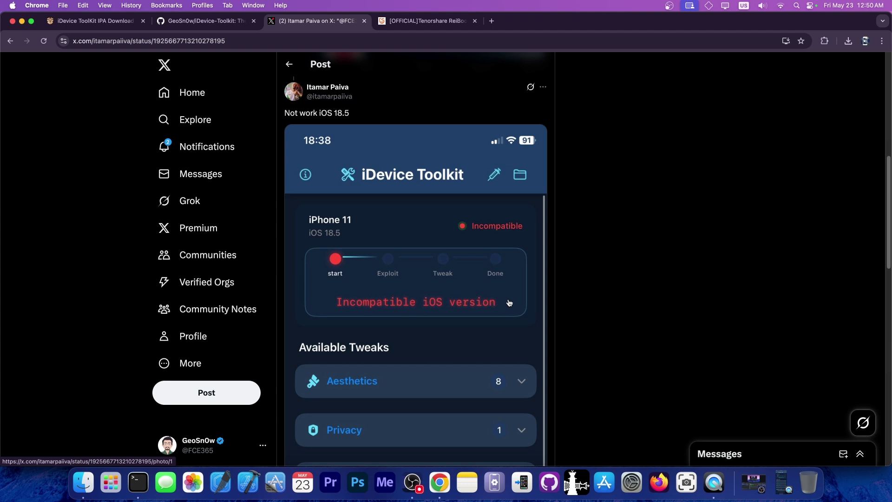
Step: Scroll through the X post's screenshot showing iOS 18.5 flagged as incompatible, then go back to the article
scroll(510, 303, "down", 1)
scroll(510, 303, "down", 5)
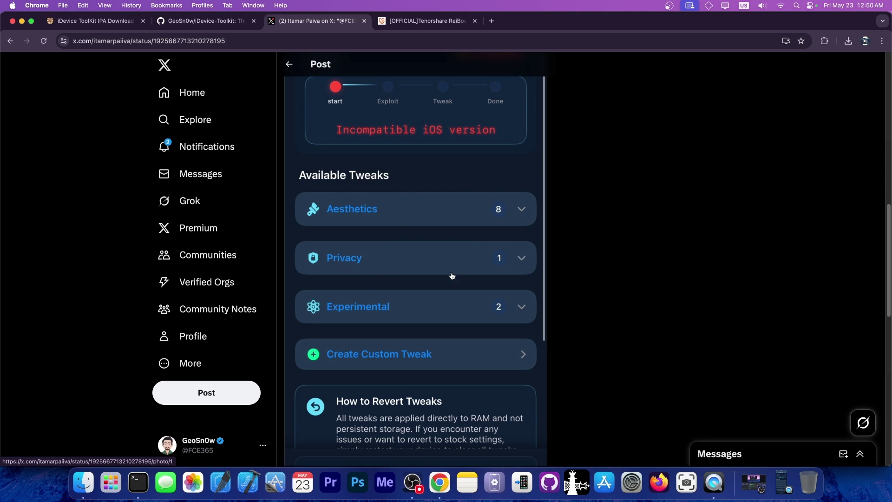
scroll(453, 275, "up", 4)
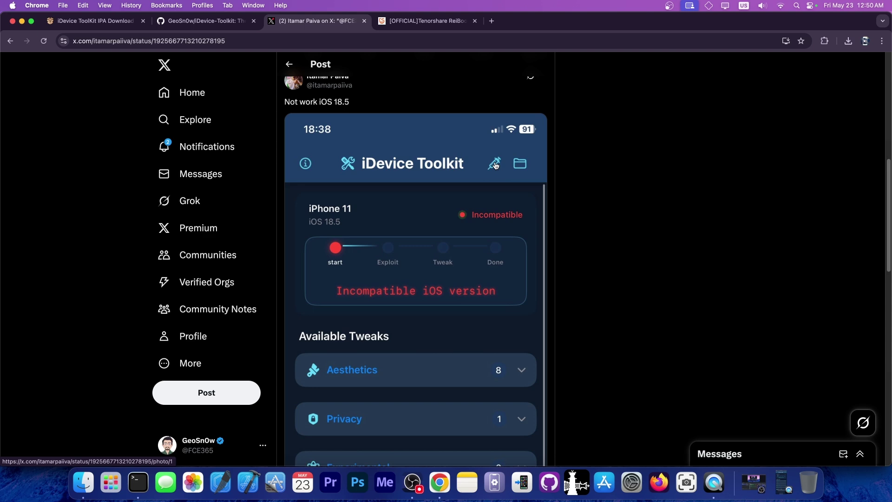
left_click(62, 16)
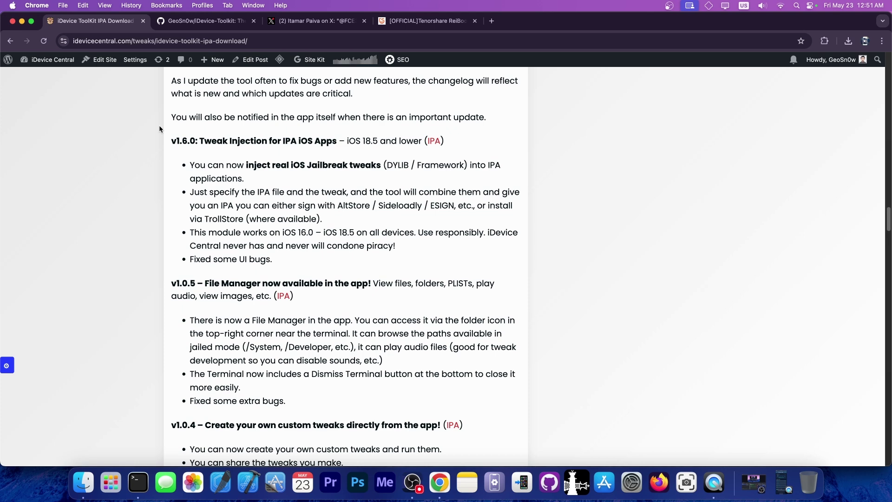
Step: Switch to the iDevice-Toolkit GitHub repository tab with Ctrl+Tab
key("ctrl+Tab")
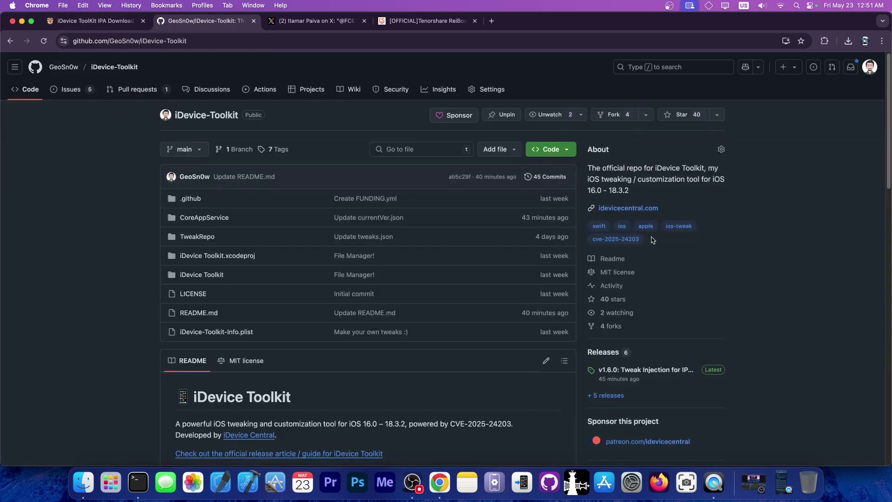
Step: Show the v1.6.0 release and its IPA download, then restore the mirrored iPhone running the Tweak Injector
left_click(612, 357)
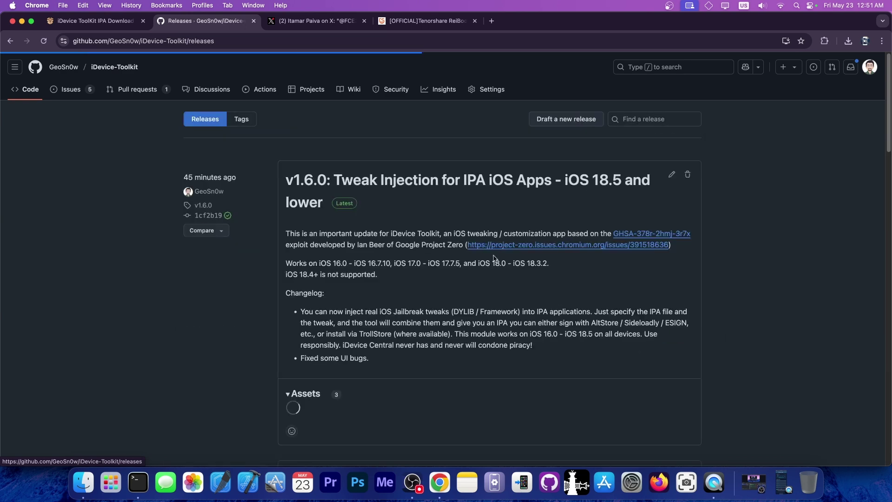
scroll(411, 349, "down", 4)
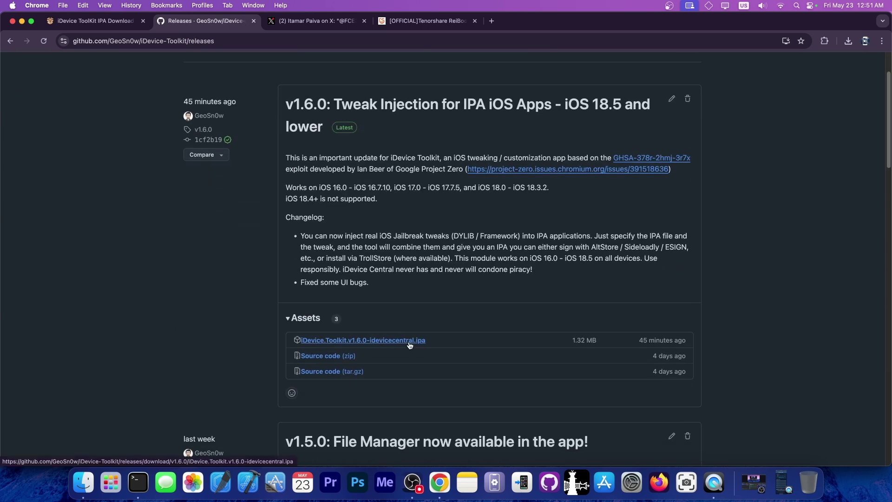
scroll(409, 345, "up", 1)
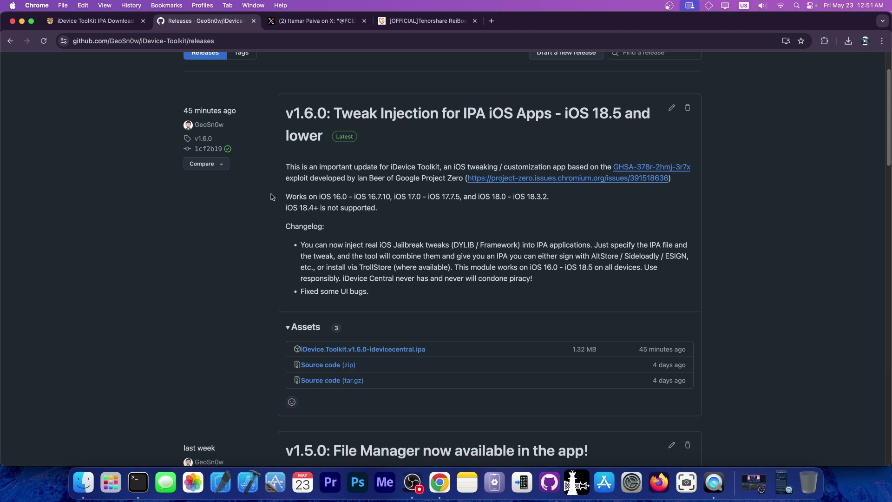
scroll(271, 196, "up", 3)
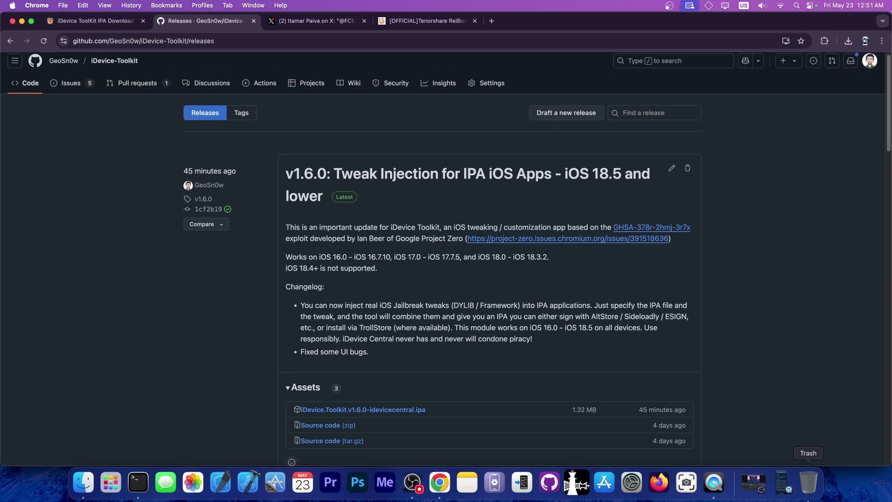
left_click(715, 482)
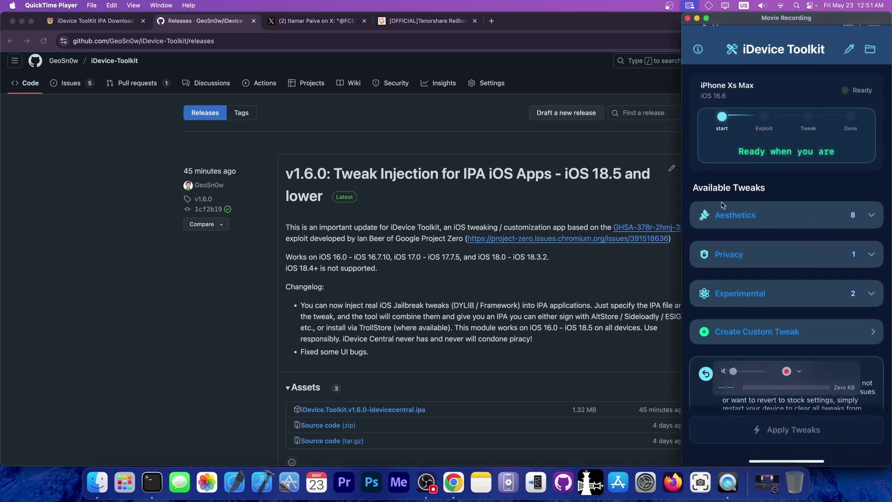
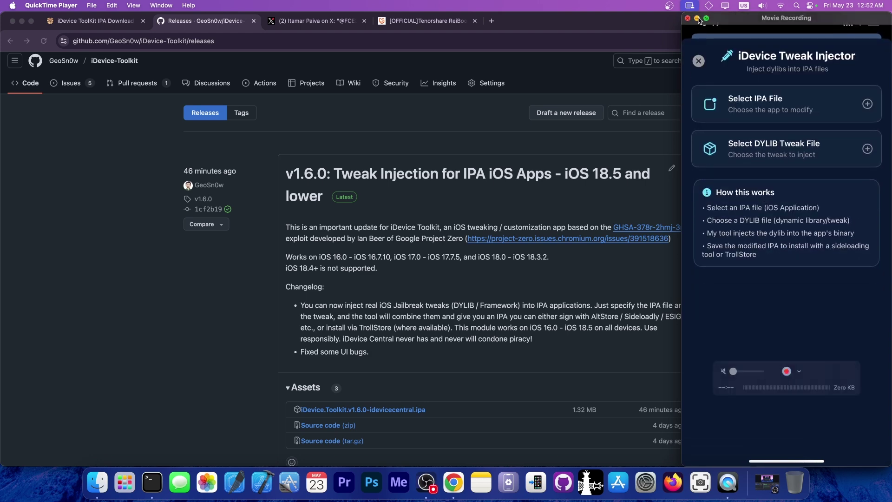
Step: Minimize QuickTime and Chrome, then move twitterdisablenewsharemenu_1.0.deb to the upper centre of the desktop
left_click(699, 21)
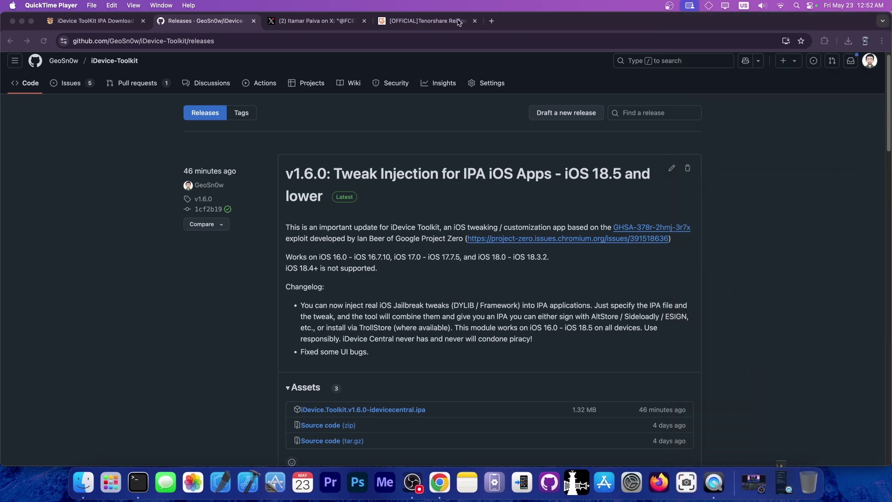
left_click(21, 21)
left_click_drag(811, 142, 512, 91)
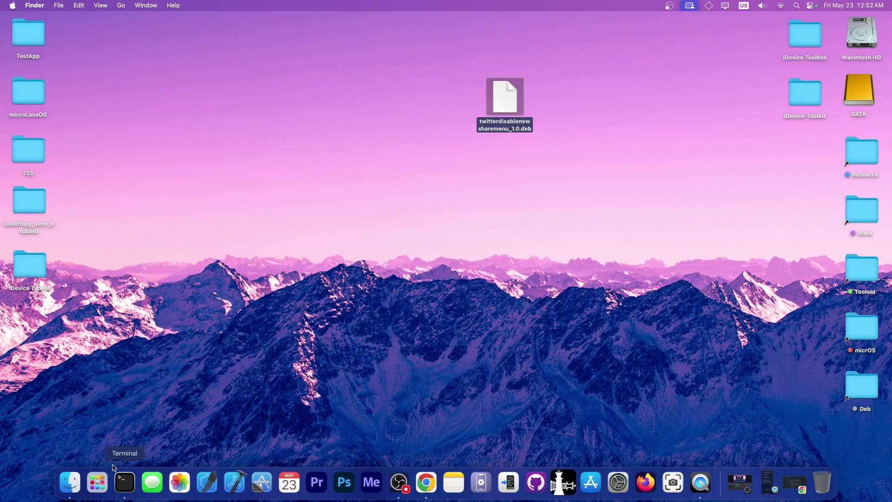
left_click(125, 481)
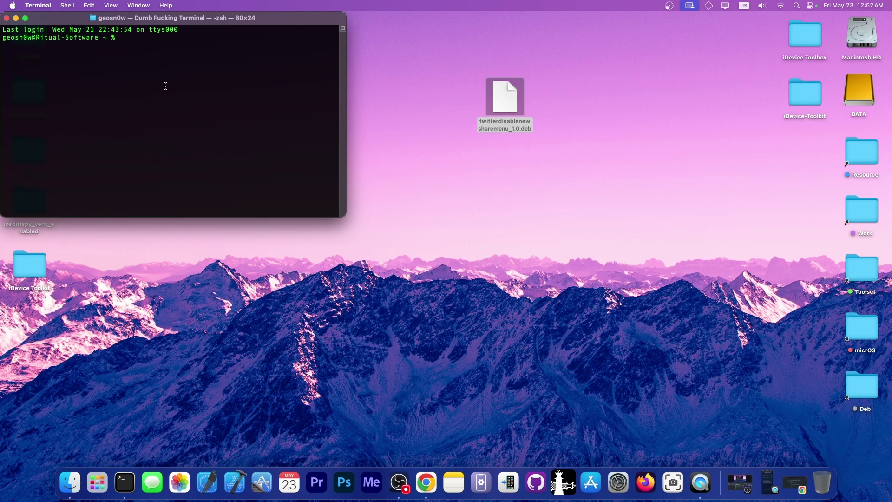
Step: Unpack the .deb with ar -x into control.tar.gz, data.tar.lzma and debian-binary
type("ar -x")
left_click_drag(506, 98, 249, 75)
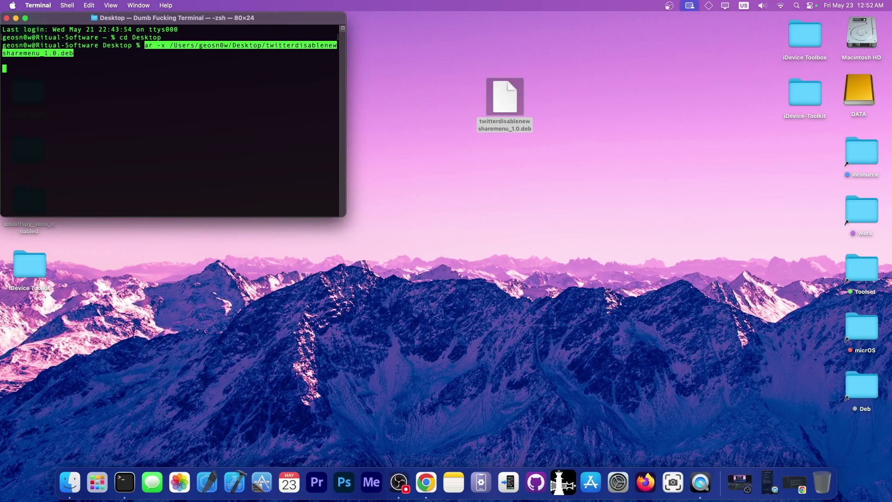
key("Return")
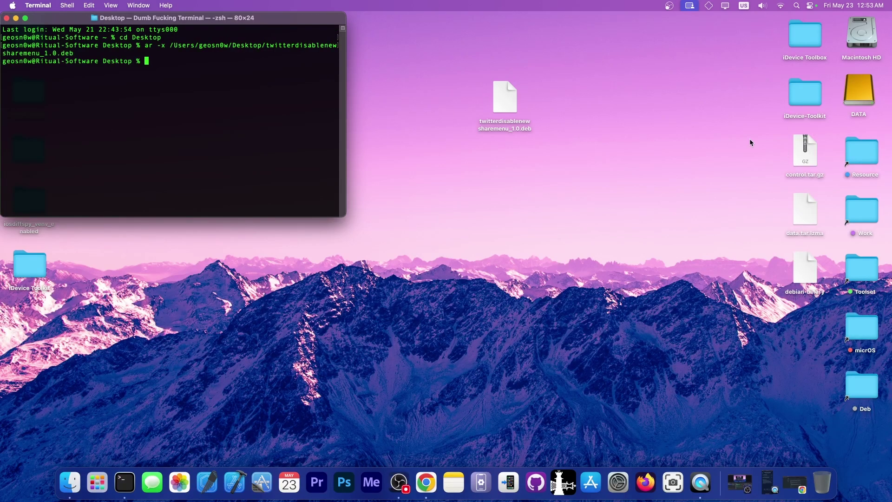
Step: Try opening the extracted data.tar.lzma directly and dismiss the no-application warning
left_click(785, 147)
left_click(810, 214)
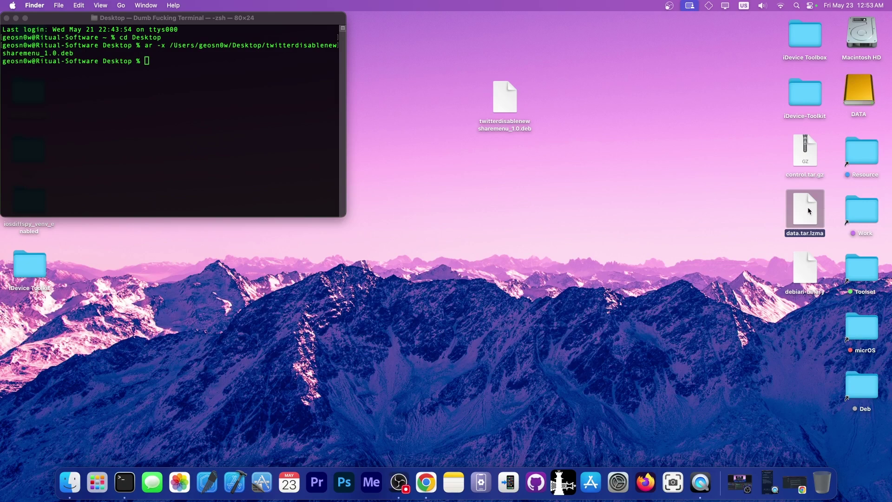
double_click(808, 207)
left_click(456, 228)
Step: Extract data.tar.lzma with tar --lzma -xvf and move the resulting Library folder toward the desktop centre
left_click(298, 166)
type("tar --lzma -xvf")
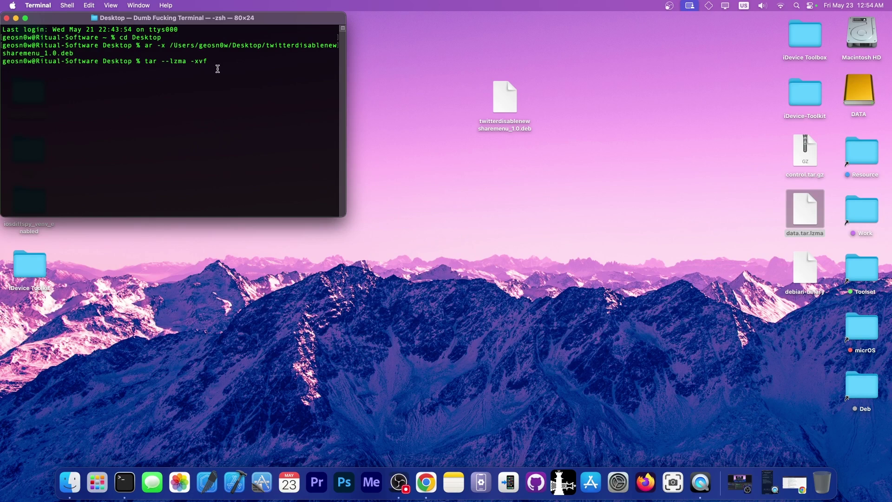
left_click_drag(801, 214, 254, 140)
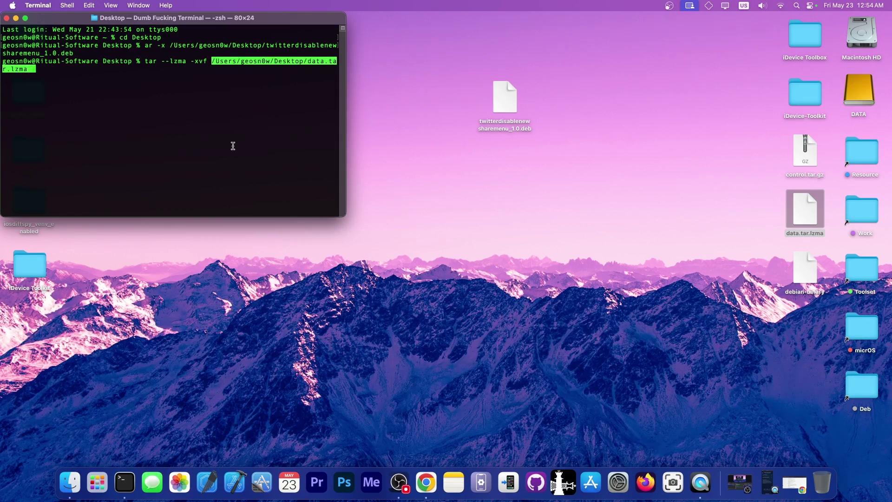
key("Return")
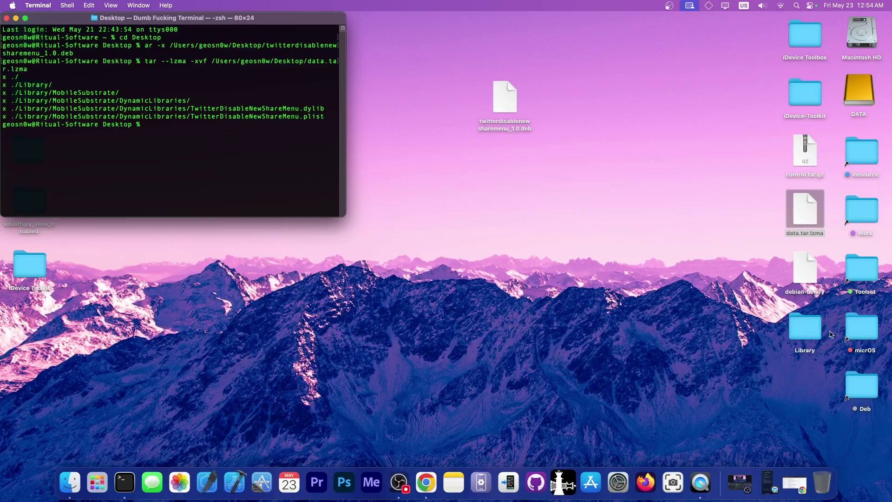
left_click_drag(808, 329, 660, 246)
Step: Copy TwitterDisableNewShareMenu.dylib from Library/MobileSubstrate/DynamicLibraries onto the desktop
double_click(656, 244)
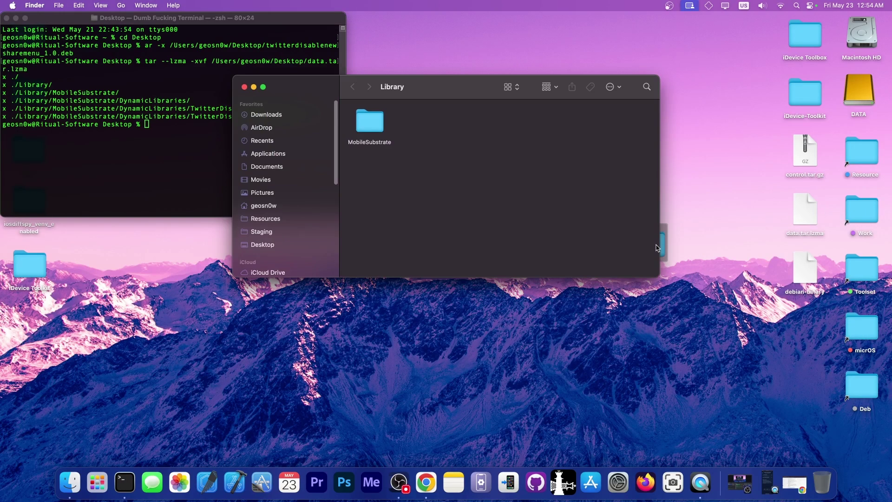
double_click(378, 118)
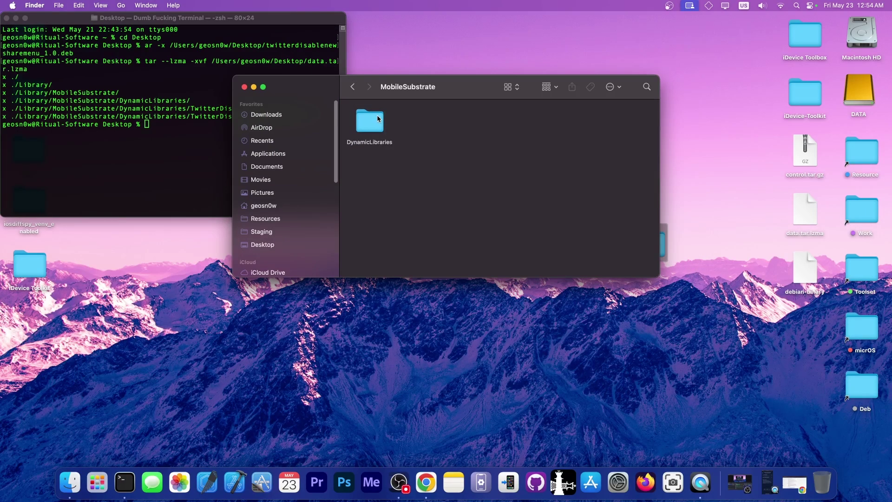
double_click(378, 119)
left_click(369, 151)
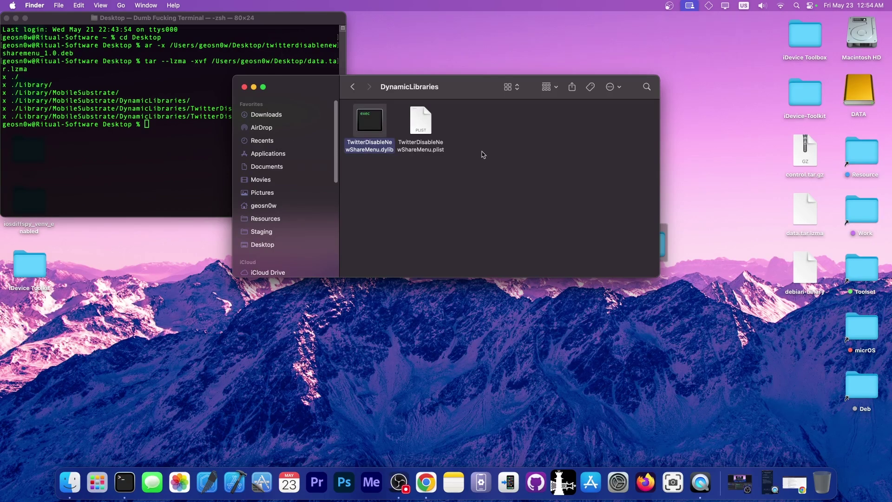
left_click_drag(358, 147, 436, 52)
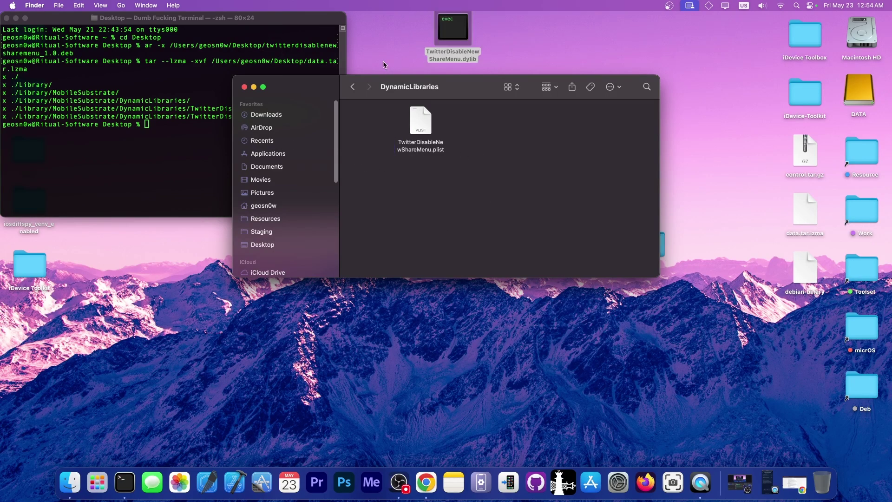
Step: Close the folder window, place the dylib beside the .deb, hide Terminal and bring back the browser
left_click(245, 89)
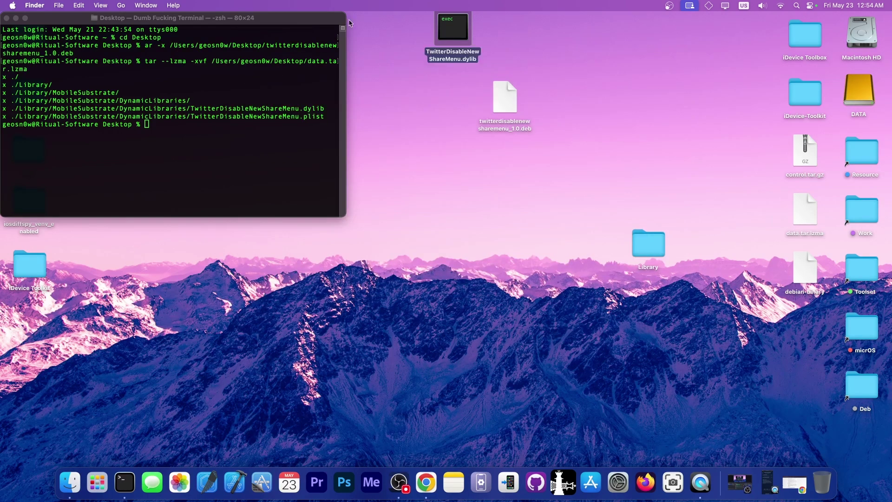
left_click_drag(444, 29, 434, 105)
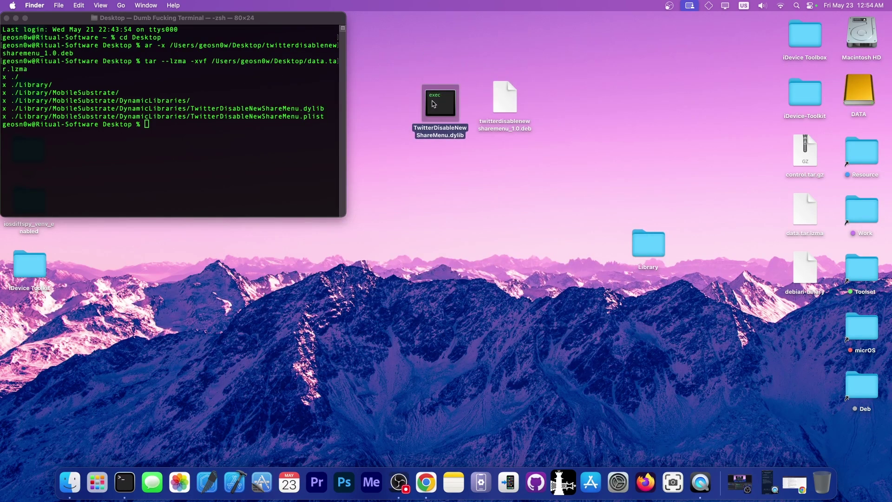
key("super+alt+h")
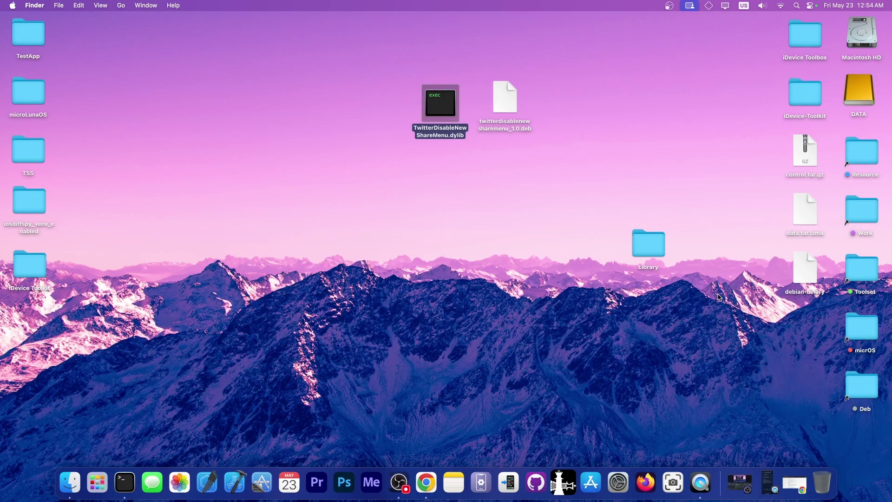
left_click(795, 484)
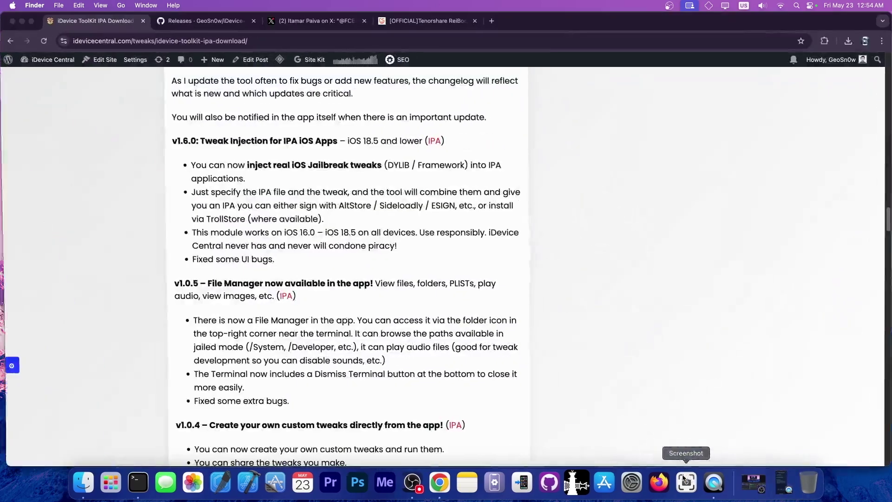
left_click(431, 20)
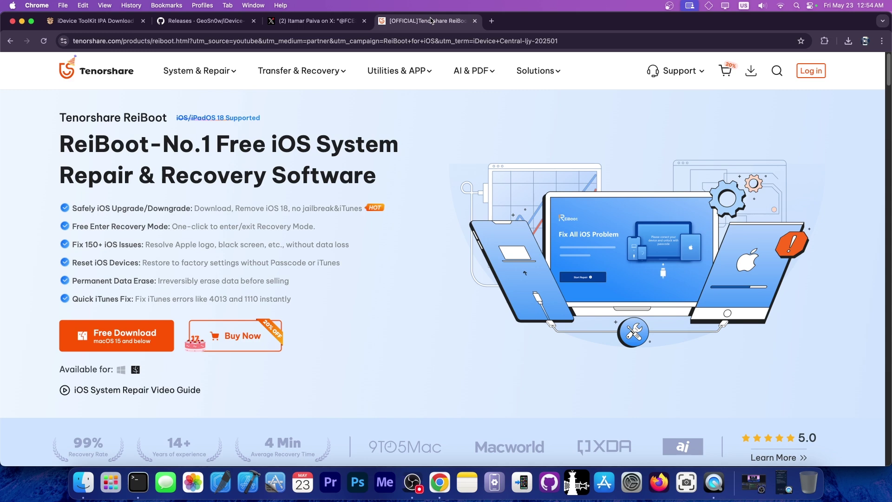
scroll(446, 158, "down", 6)
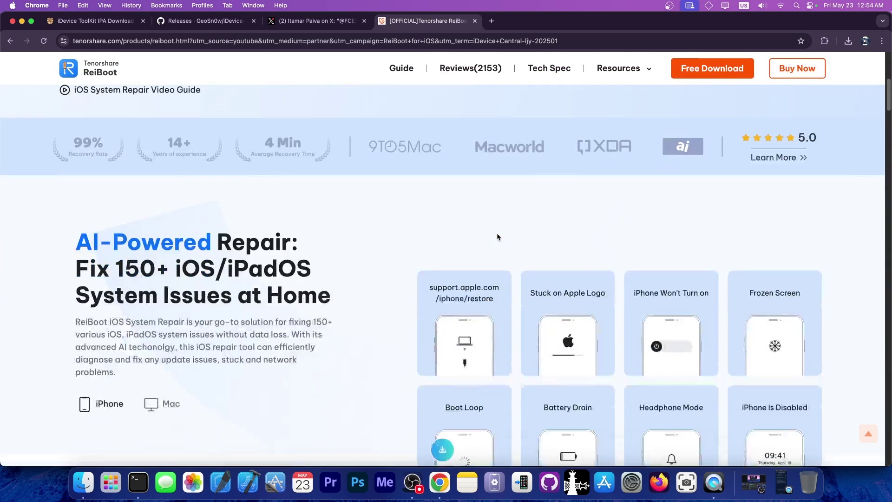
scroll(495, 233, "up", 6)
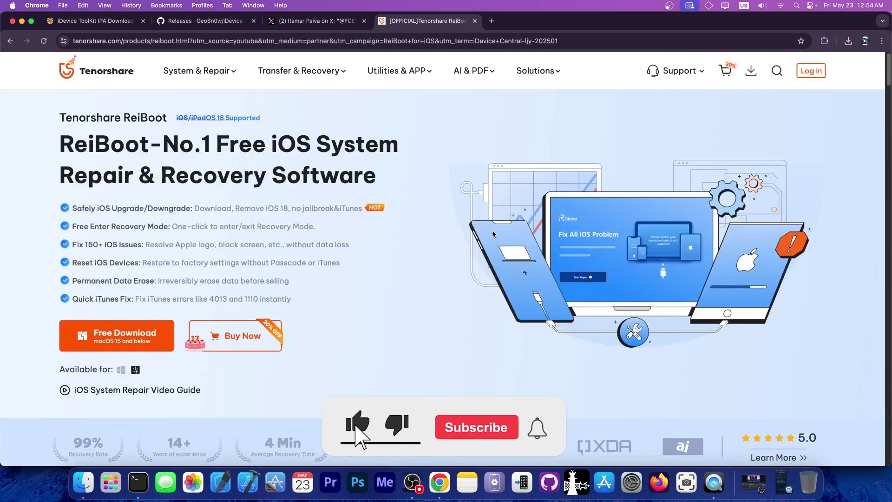
left_click(21, 21)
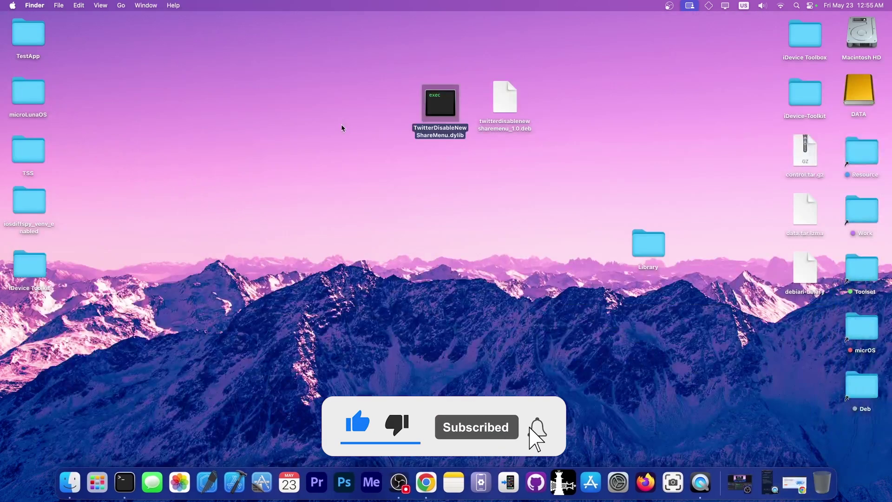